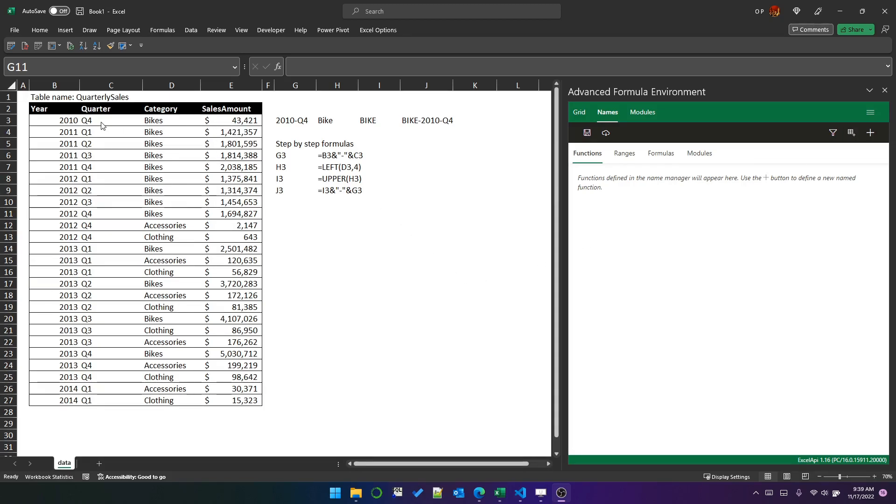
Inspect the step-by-step formulas in cells G3 through J3 one after another
{"action": "left_click_drag", "start_coordinate": [293, 122], "coordinate": [418, 121]}
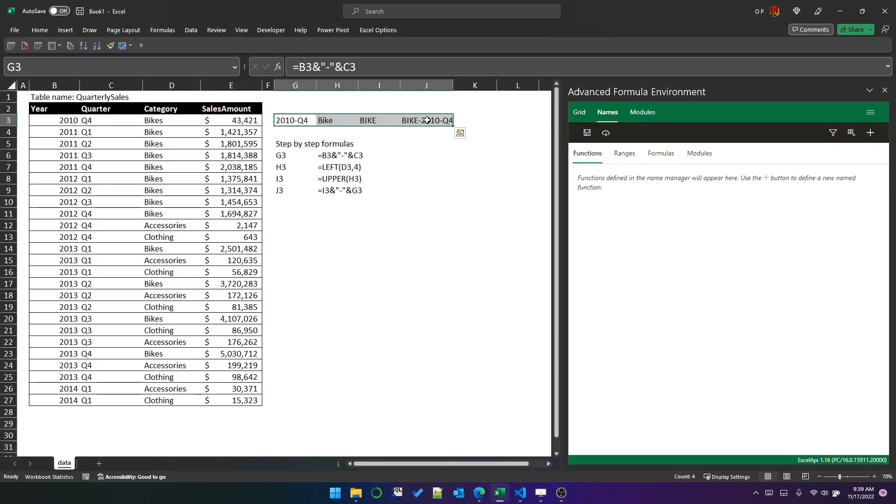
{"action": "left_click", "coordinate": [427, 120]}
{"action": "left_click", "coordinate": [292, 120]}
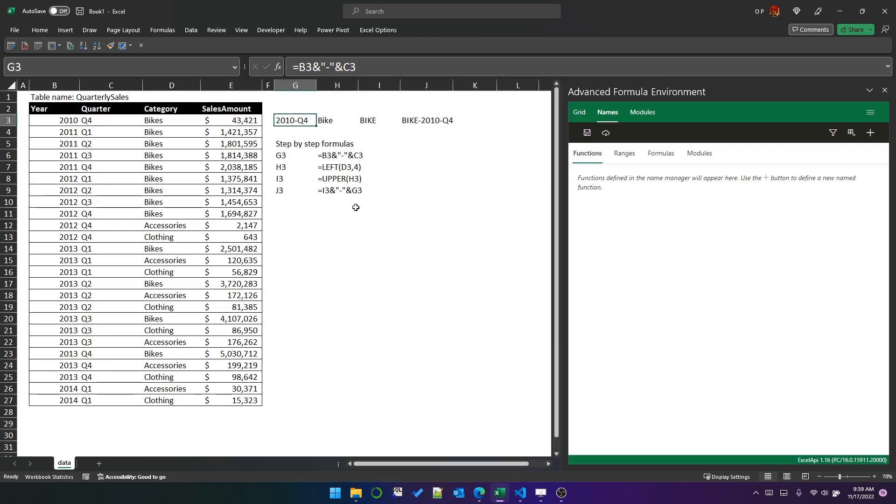
{"action": "left_click", "coordinate": [333, 117]}
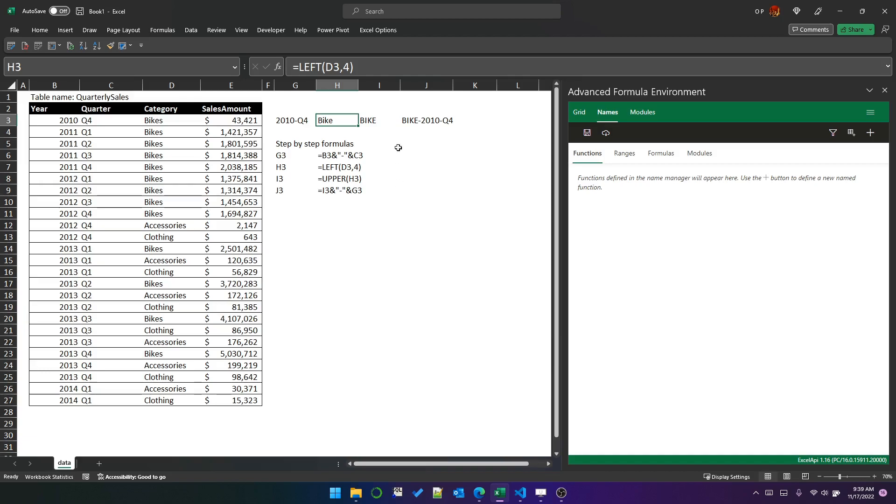
{"action": "left_click", "coordinate": [378, 122]}
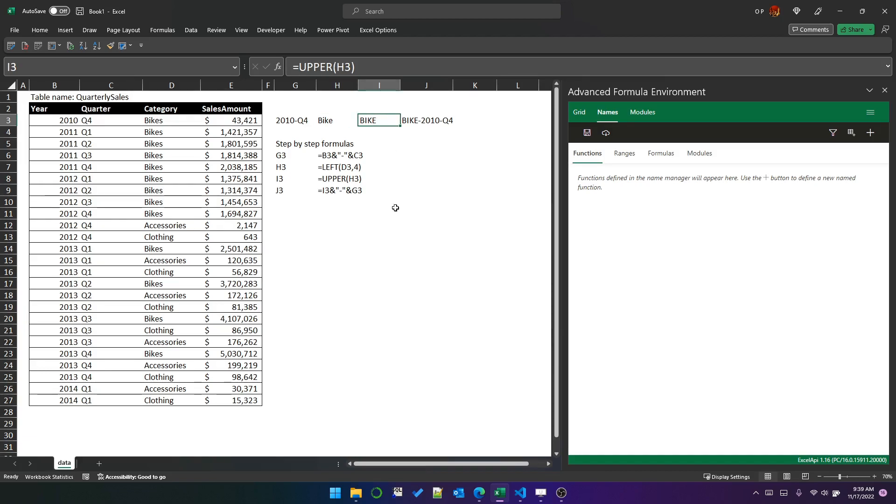
{"action": "left_click", "coordinate": [428, 122]}
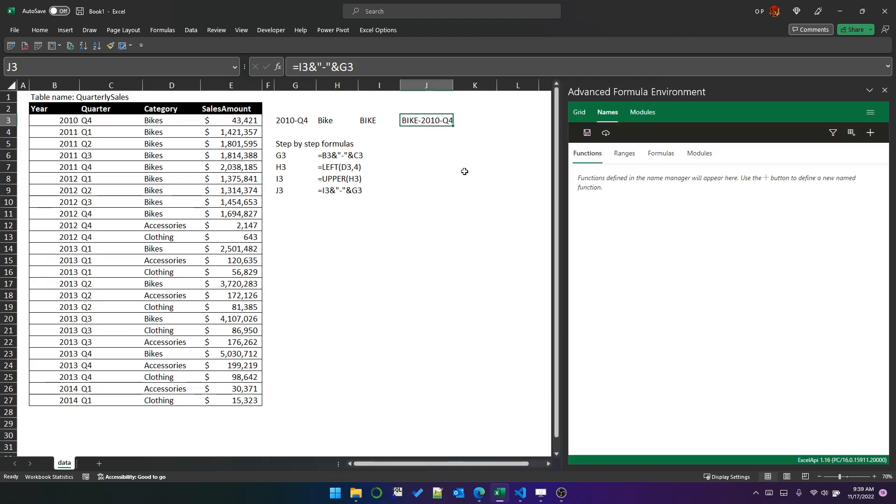
Extract the calculation in G3:J3 into a function, treating B3:D3 as parameters, and preview the generated LAMBDA
{"action": "left_click_drag", "start_coordinate": [300, 123], "coordinate": [427, 123]}
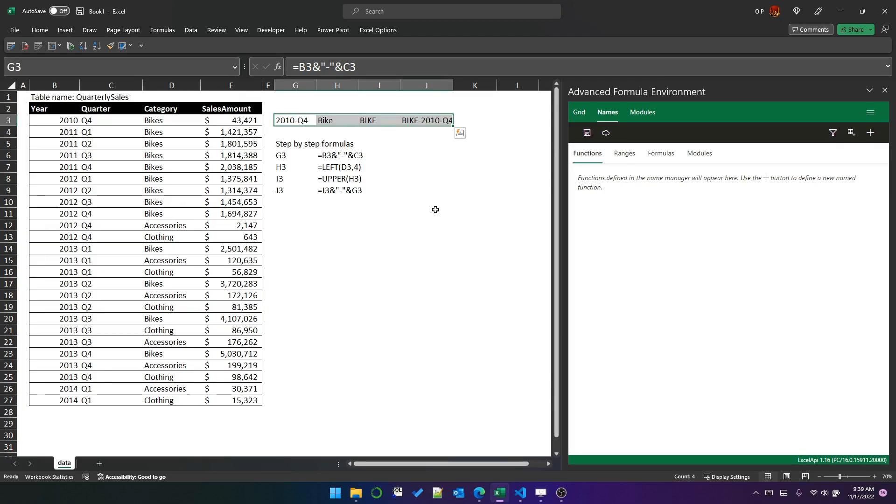
{"action": "left_click", "coordinate": [851, 133]}
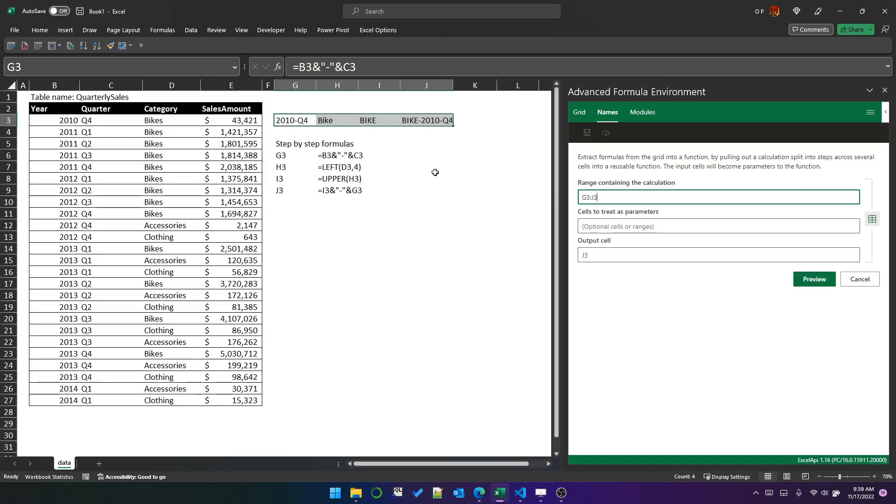
{"action": "left_click", "coordinate": [610, 228]}
{"action": "type", "text": "B3:D3"}
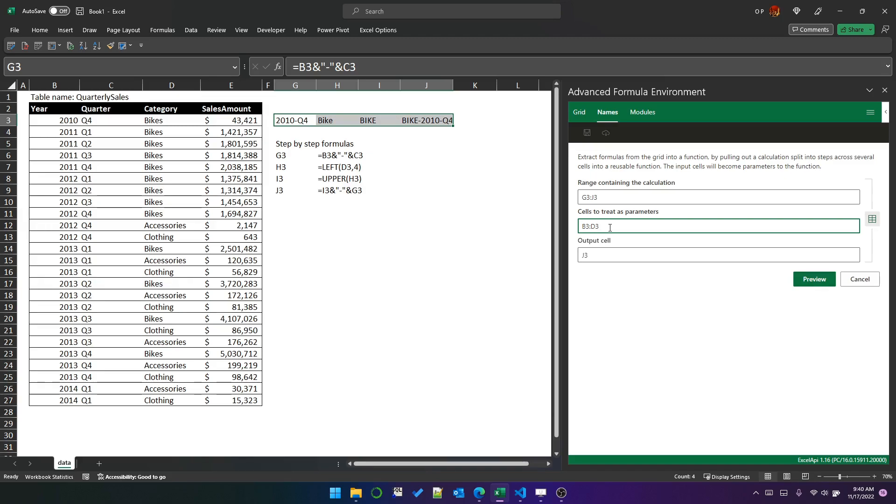
{"action": "left_click", "coordinate": [814, 284]}
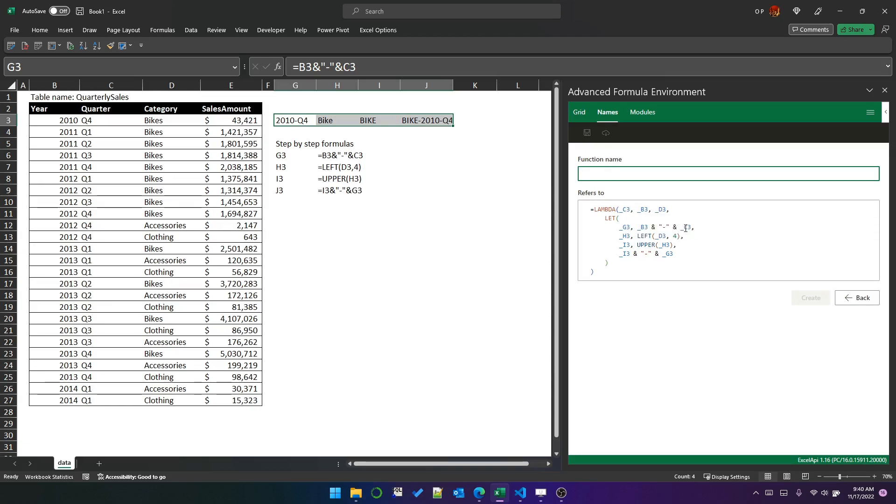
Name the extracted function ModelNumber and create it with its generated parameter names
{"action": "left_click_drag", "start_coordinate": [695, 228], "coordinate": [621, 227]}
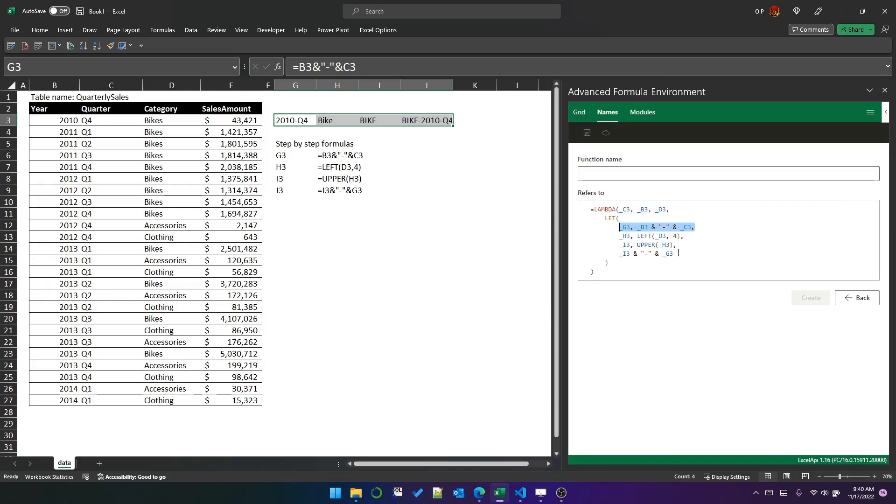
{"action": "left_click", "coordinate": [610, 172]}
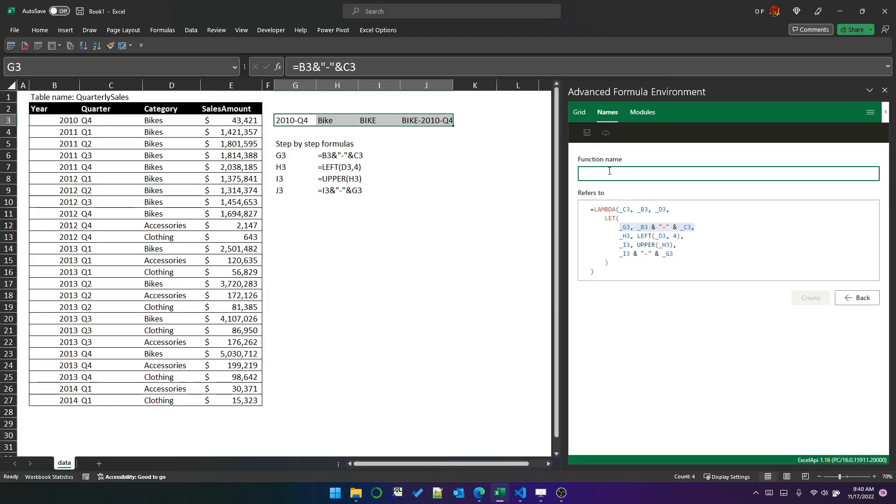
{"action": "type", "text": "mODE"}
{"action": "double_click", "coordinate": [611, 174]}
{"action": "type", "text": "ModelNumber"}
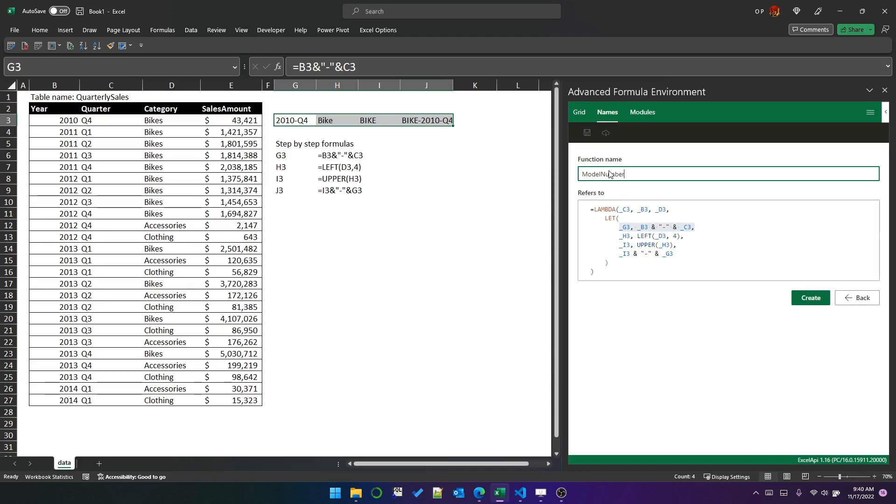
{"action": "left_click", "coordinate": [813, 299]}
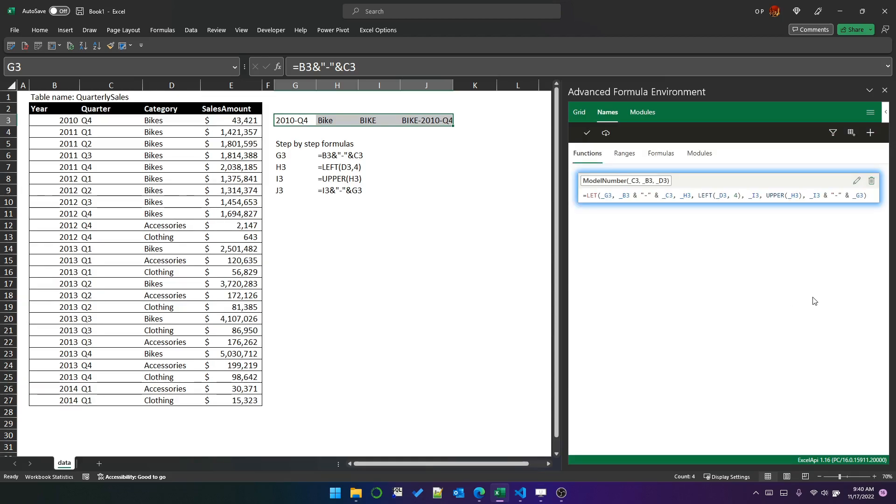
Enter =ModelNumber(C11,B11,D11) in G11 and fill the formula down to the table's last row, row 27
{"action": "left_click", "coordinate": [294, 215]}
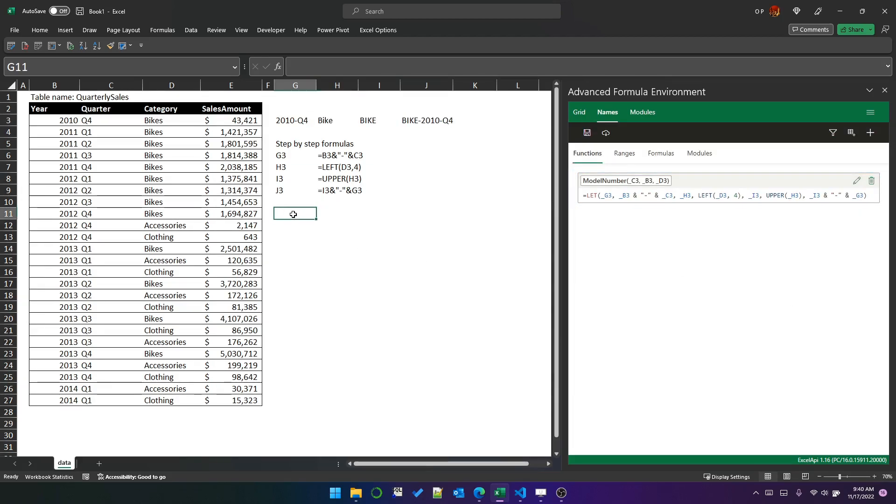
{"action": "type", "text": "=model"}
{"action": "key", "text": "Tab"}
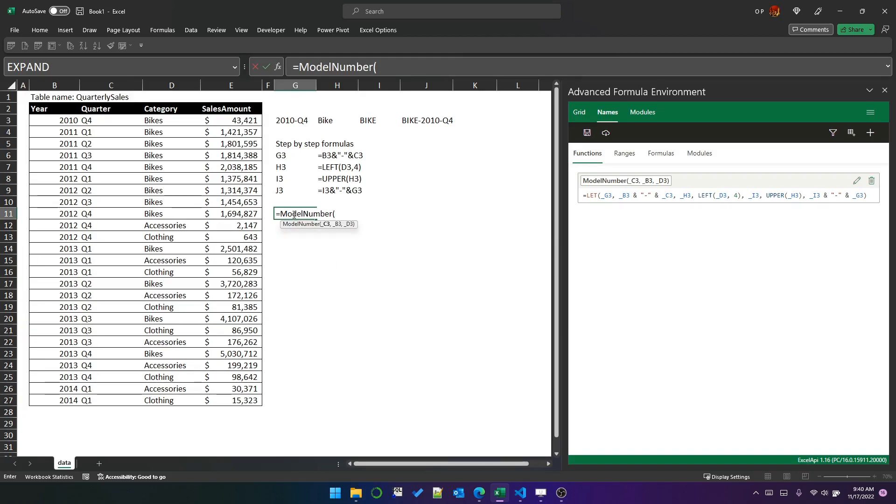
{"action": "left_click", "coordinate": [102, 214]}
{"action": "type", "text": ","}
{"action": "left_click", "coordinate": [63, 214]}
{"action": "type", "text": ","}
{"action": "left_click", "coordinate": [164, 214]}
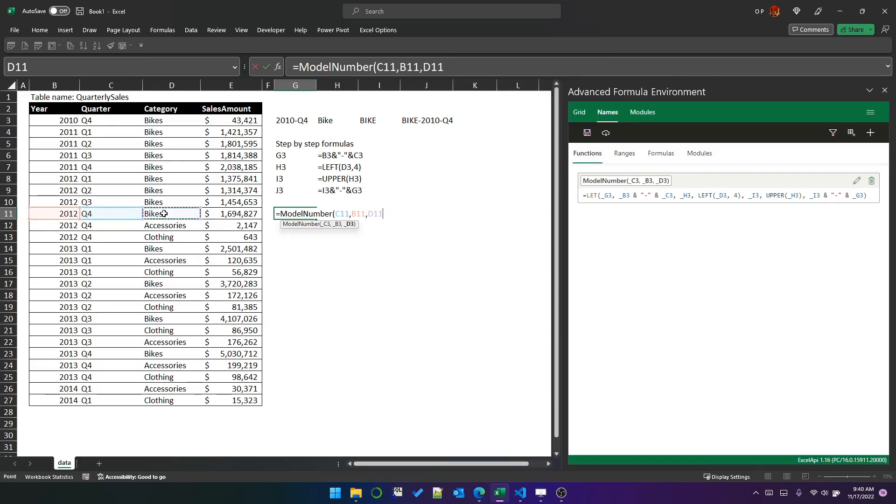
{"action": "type", "text": ")"}
{"action": "key", "text": "Return"}
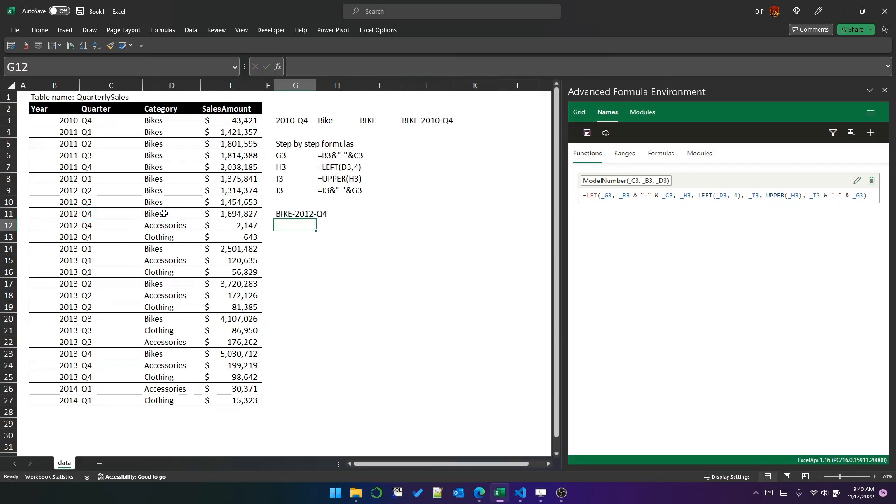
{"action": "left_click", "coordinate": [306, 216]}
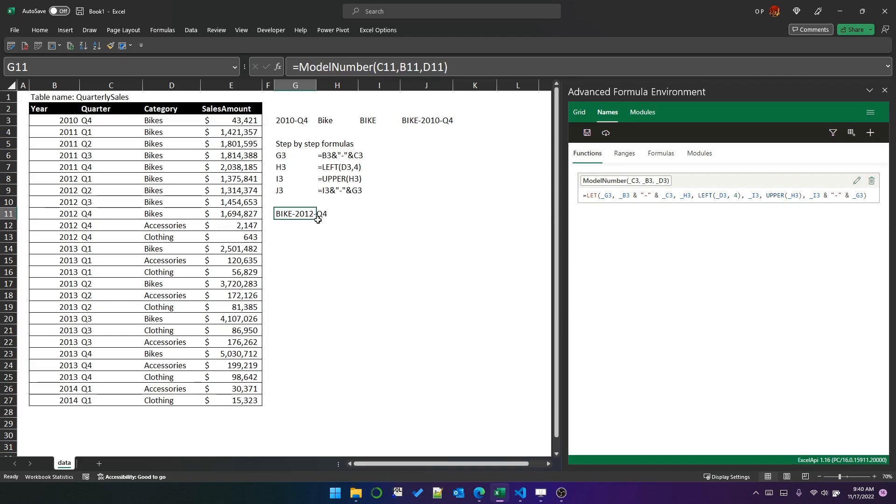
{"action": "left_click_drag", "start_coordinate": [316, 220], "coordinate": [317, 404]}
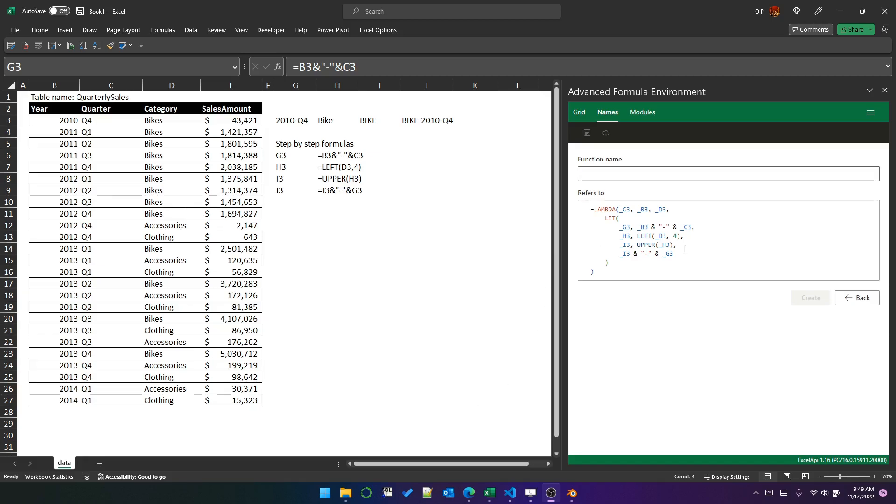
Rename every occurrence of the _C3 parameter in the LAMBDA preview to Quarter
{"action": "left_click", "coordinate": [626, 210]}
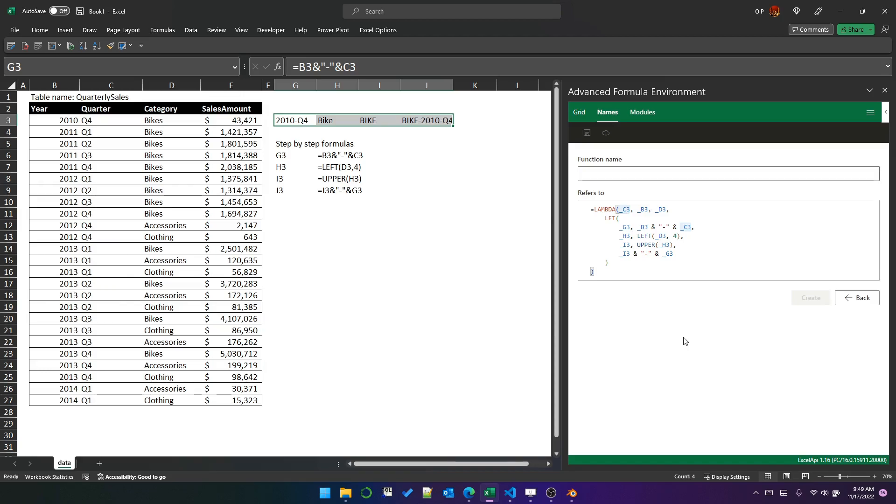
{"action": "key", "text": "ctrl+d"}
{"action": "key", "text": "ctrl+d"}
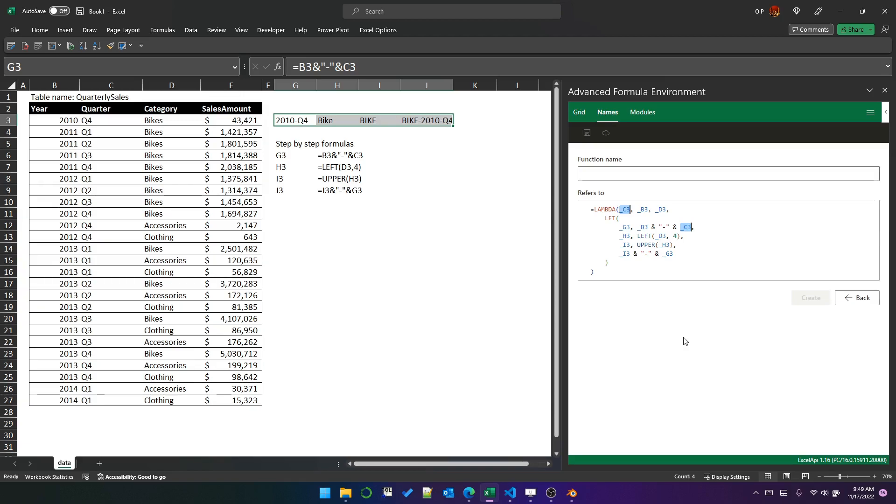
{"action": "type", "text": "Quarter"}
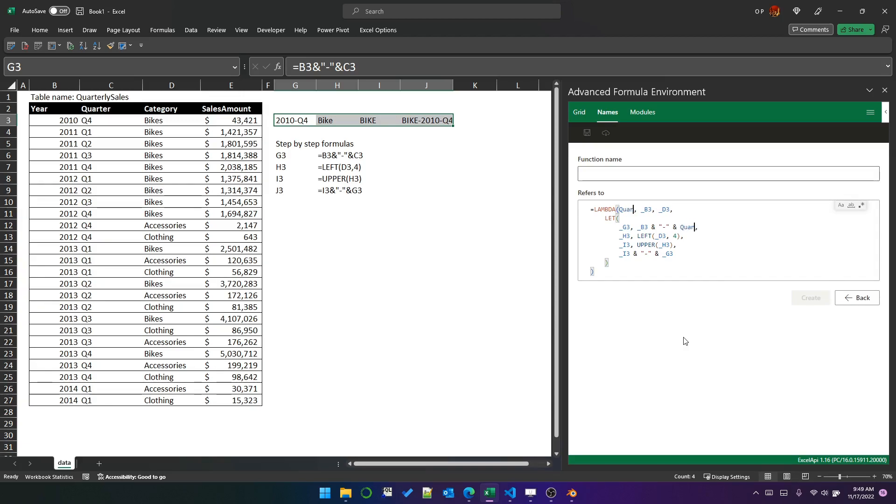
Rename every occurrence of the _B3 parameter in the LAMBDA preview to Year
{"action": "left_click", "coordinate": [658, 209]}
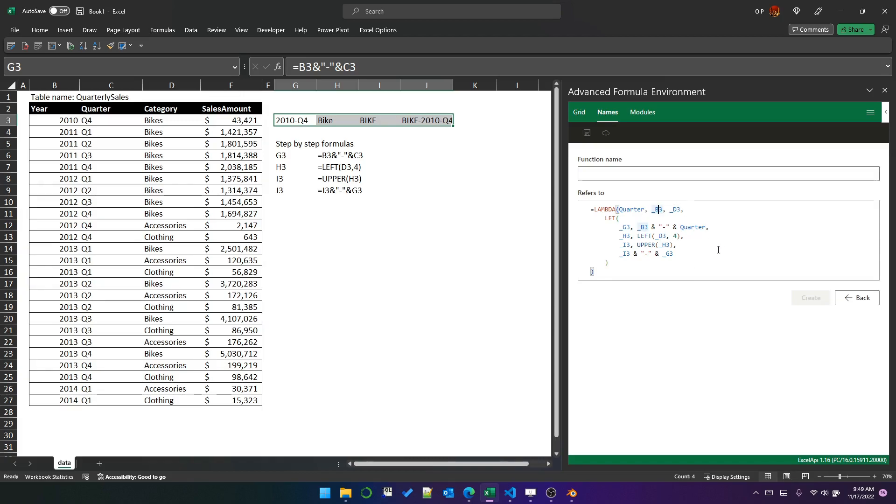
{"action": "key", "text": "ctrl+shift+l"}
{"action": "type", "text": "Year"}
{"action": "key", "text": "Escape"}
Rename every occurrence of the _D3 parameter in the LAMBDA preview to Category
{"action": "key", "text": "Right"}
{"action": "key", "text": "Right"}
{"action": "key", "text": "Right"}
{"action": "key", "text": "Right"}
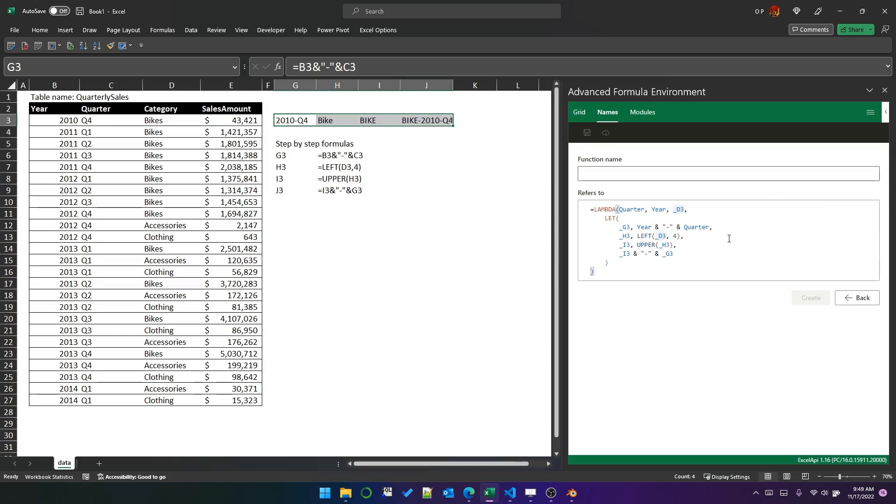
{"action": "key", "text": "ctrl+shift+l"}
{"action": "type", "text": "Category"}
Name the edited function ModelNumber and create it
{"action": "left_click", "coordinate": [638, 177]}
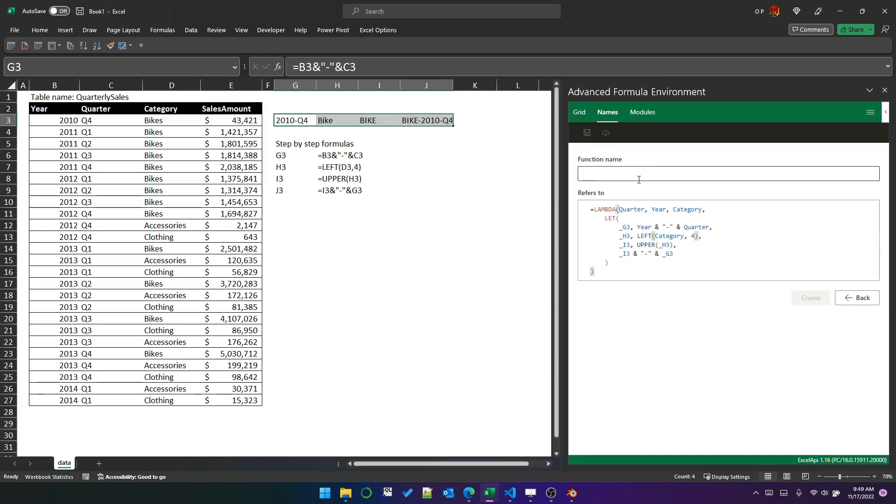
{"action": "type", "text": "ModelNumber"}
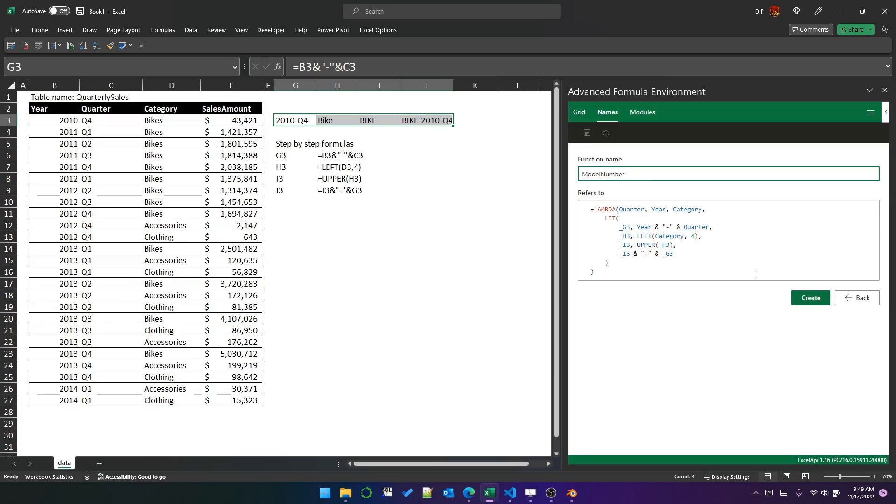
{"action": "left_click", "coordinate": [811, 298]}
Calculate model numbers in G11:G27 by entering =ModelNumber(C11,B11,D11) in G11 and filling it down to row 27
{"action": "left_click", "coordinate": [296, 216]}
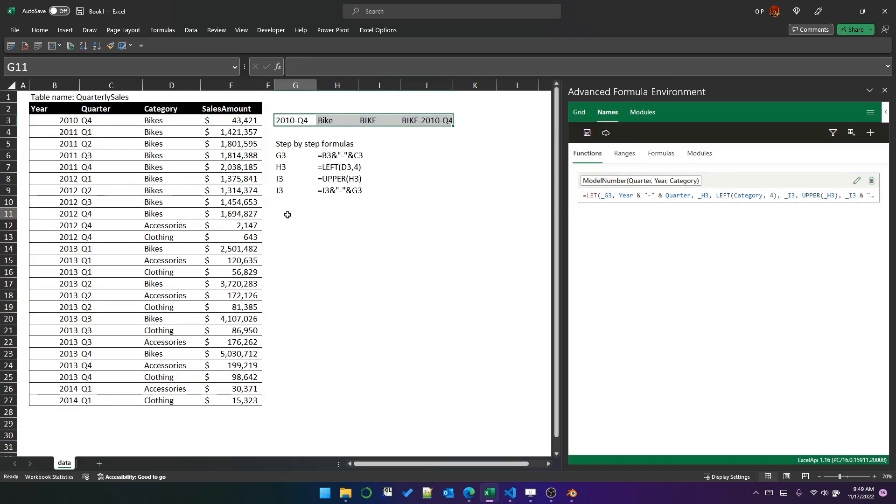
{"action": "type", "text": "=model"}
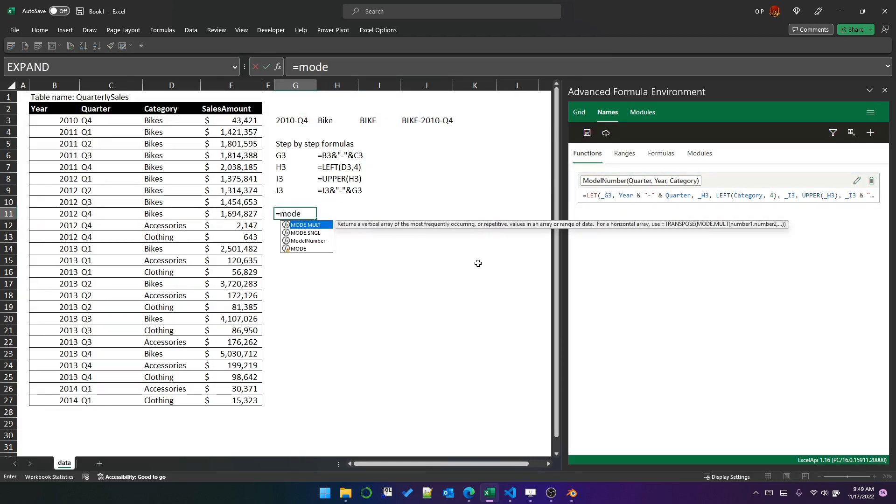
{"action": "key", "text": "Tab"}
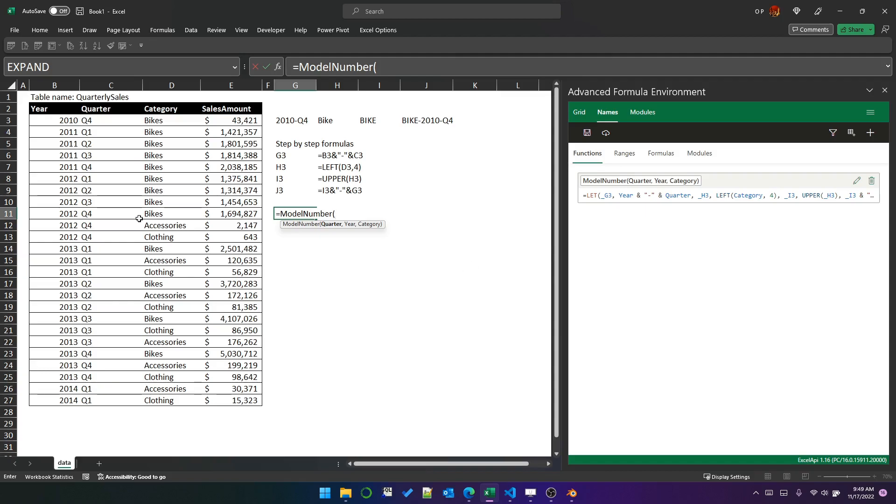
{"action": "left_click", "coordinate": [109, 214]}
{"action": "type", "text": ","}
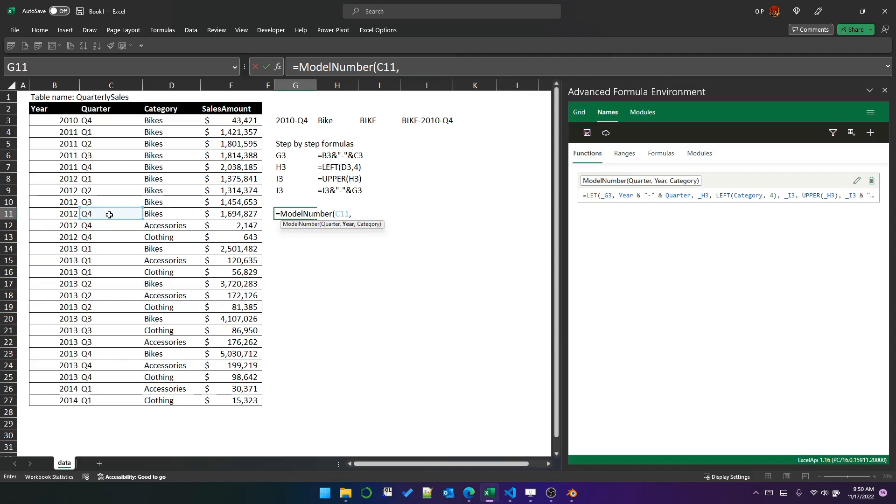
{"action": "left_click", "coordinate": [55, 215]}
{"action": "type", "text": ","}
{"action": "left_click", "coordinate": [166, 214]}
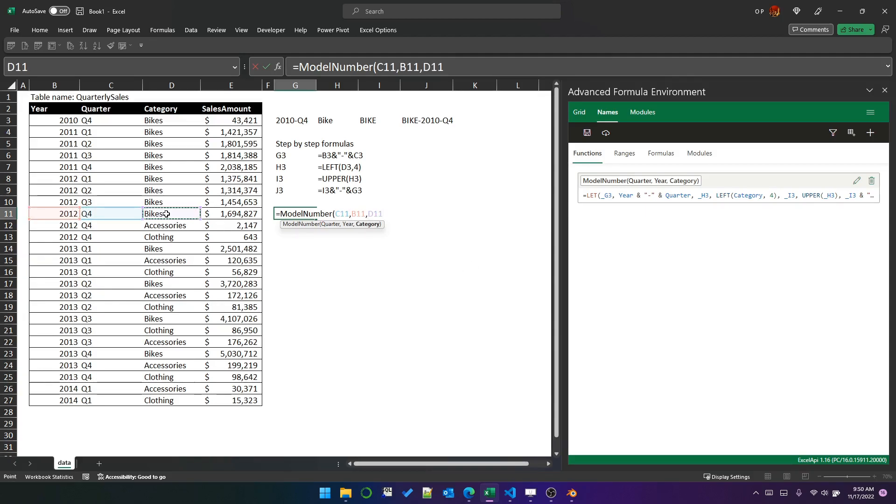
{"action": "type", "text": ")"}
{"action": "key", "text": "Return"}
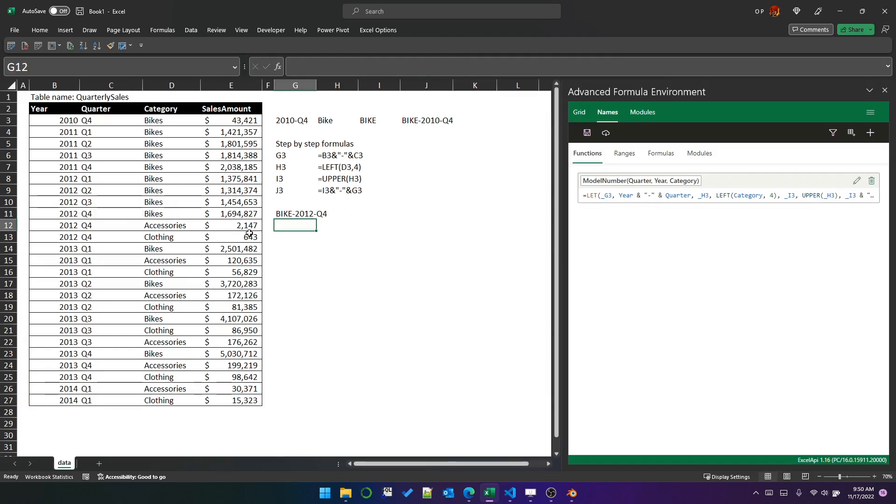
{"action": "left_click", "coordinate": [301, 215]}
{"action": "left_click_drag", "start_coordinate": [316, 220], "coordinate": [318, 410]}
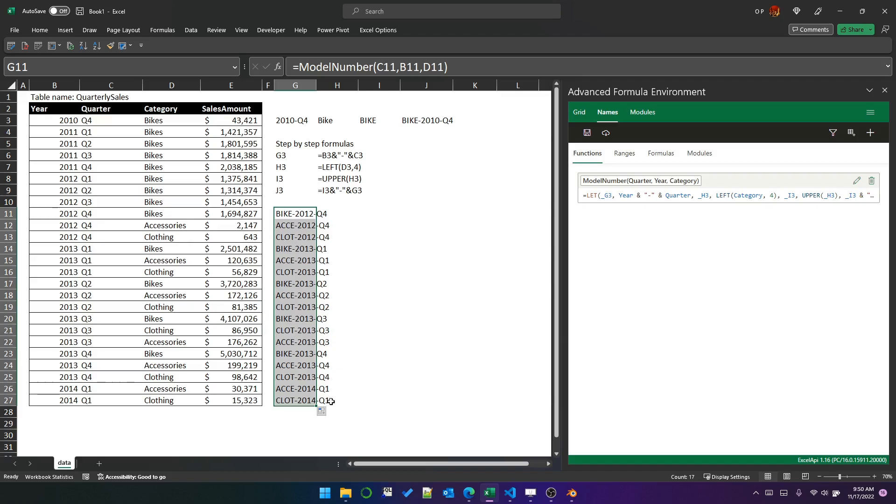